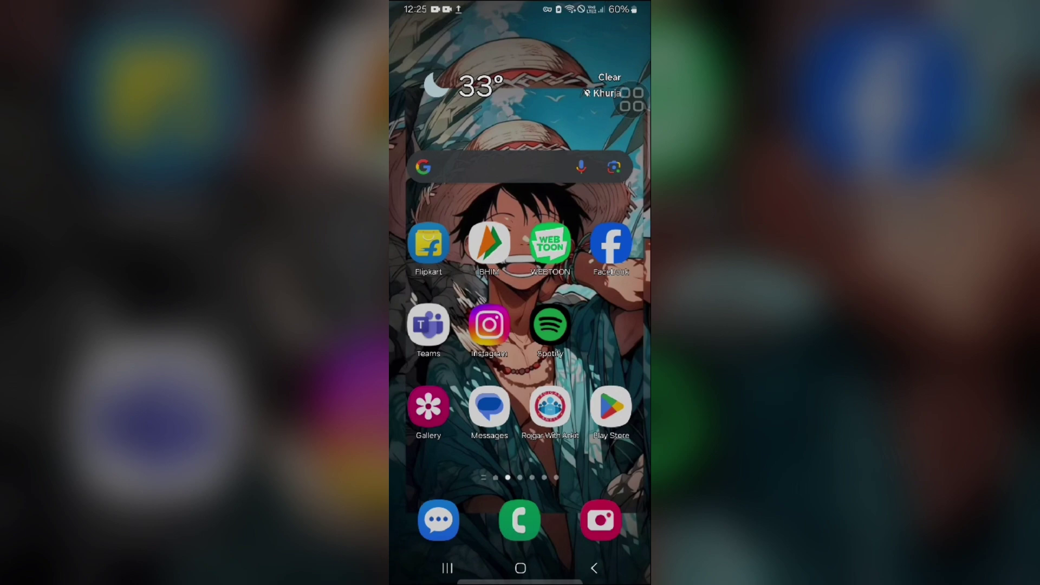
- Launch Spotify and scroll through the account's profile page with its followers and playlist
click(549, 324)
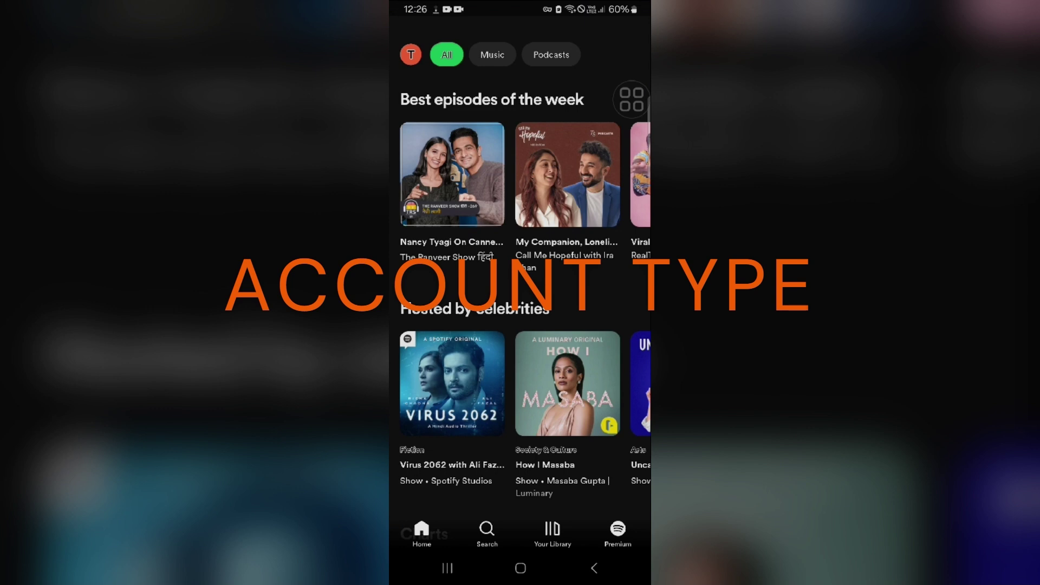
click(411, 54)
click(464, 44)
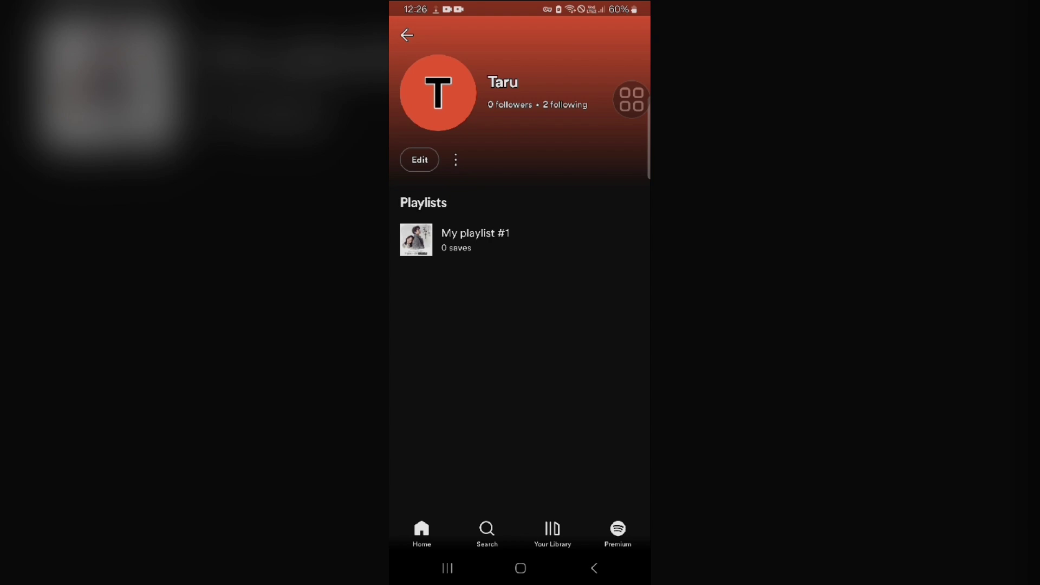
scroll(520, 216, down, 1)
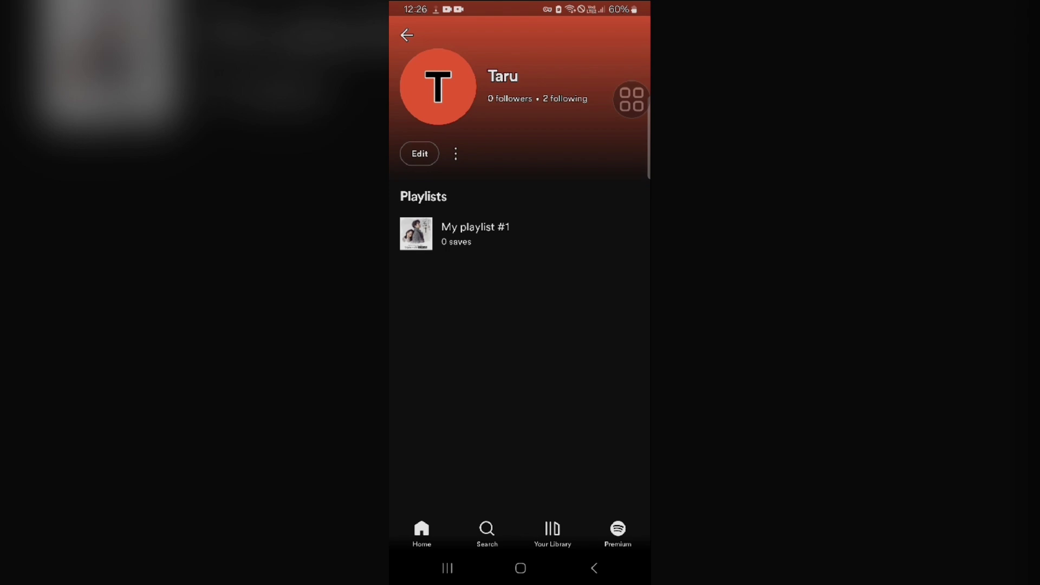
scroll(520, 271, down, 3)
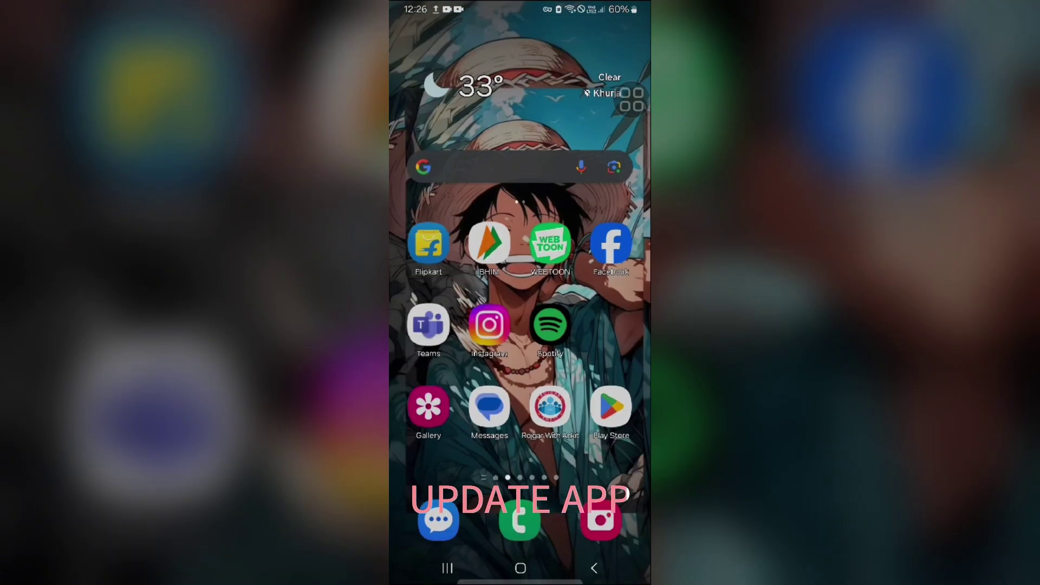
- Search the Play Store for 'spotify' and start updating Spotify: Music & Podcasts
click(611, 406)
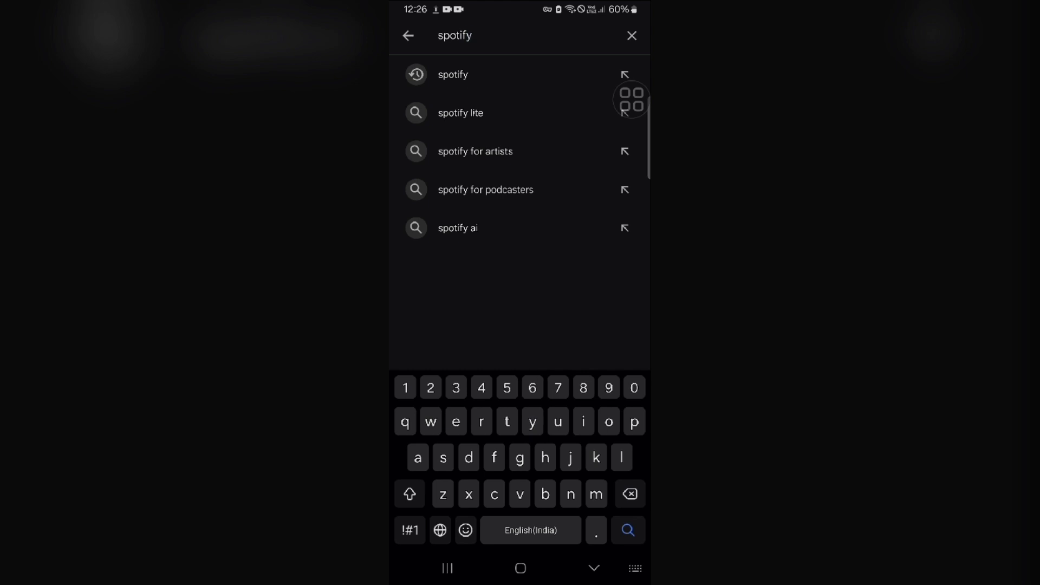
key(Return)
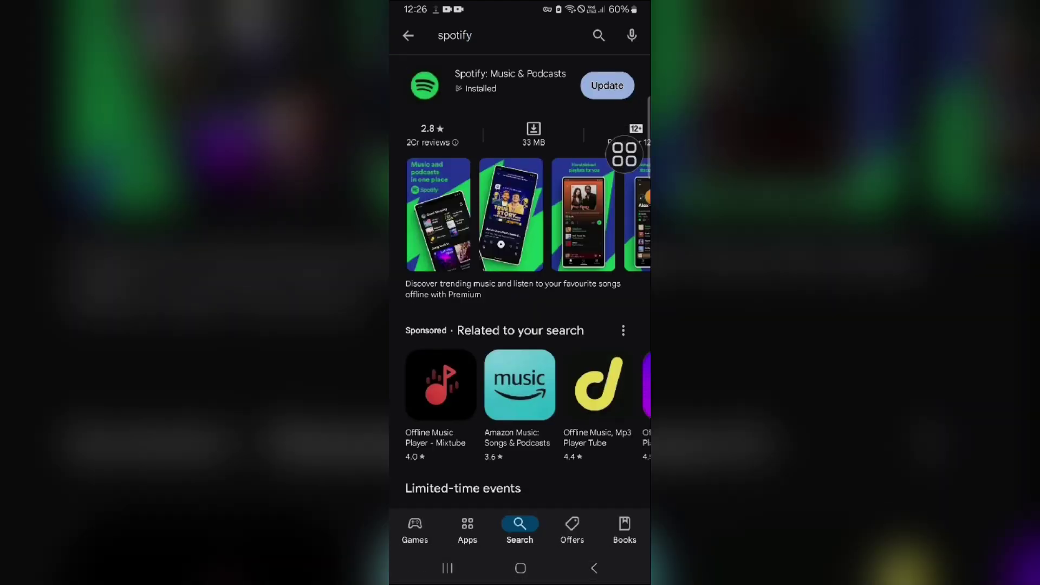
click(607, 85)
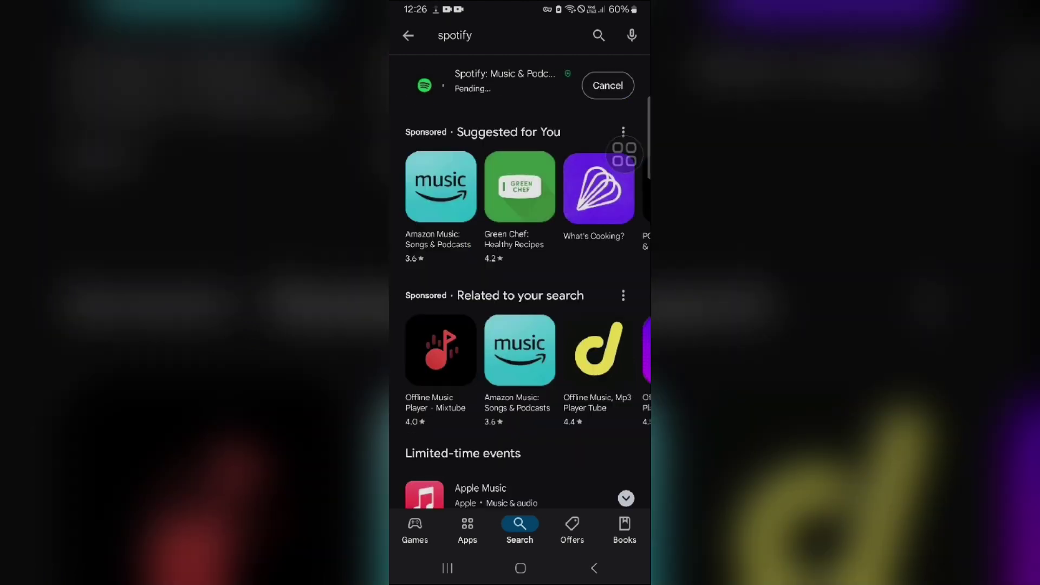
scroll(520, 270, down, 1)
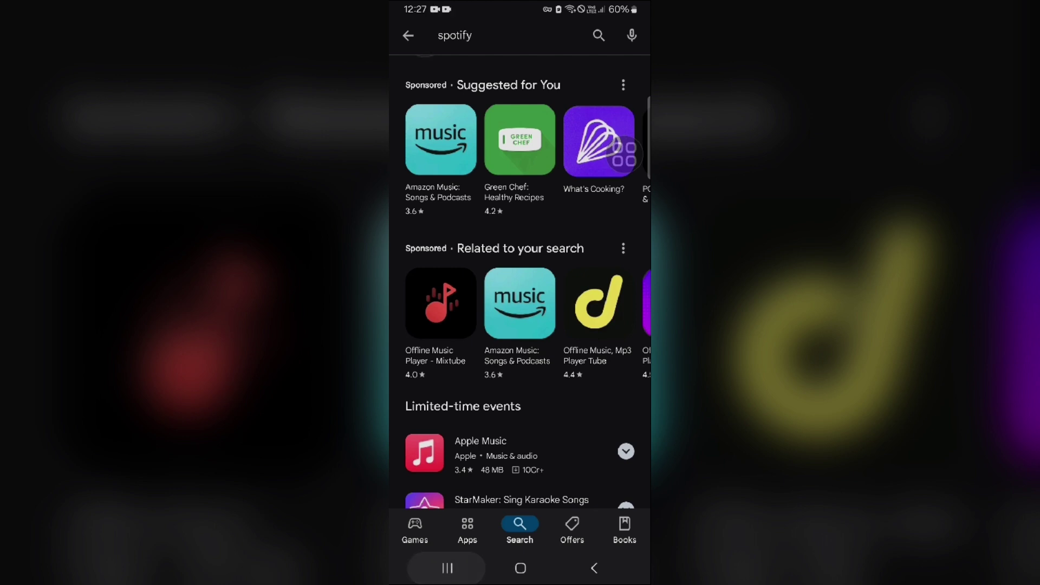
- Reopen Spotify and check the profile's ⋮ options and Edit screen, backing out of each
click(447, 568)
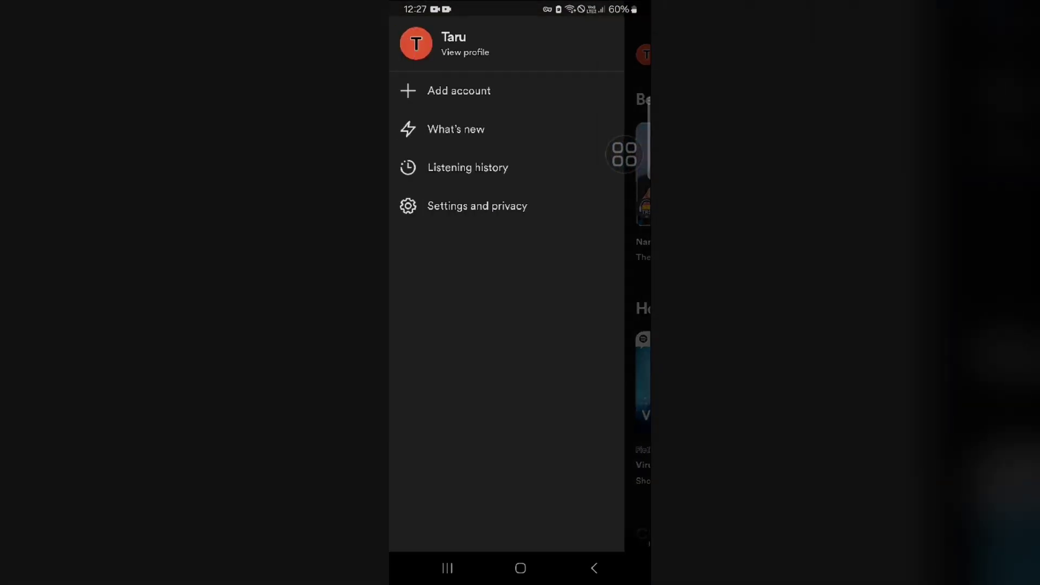
click(455, 43)
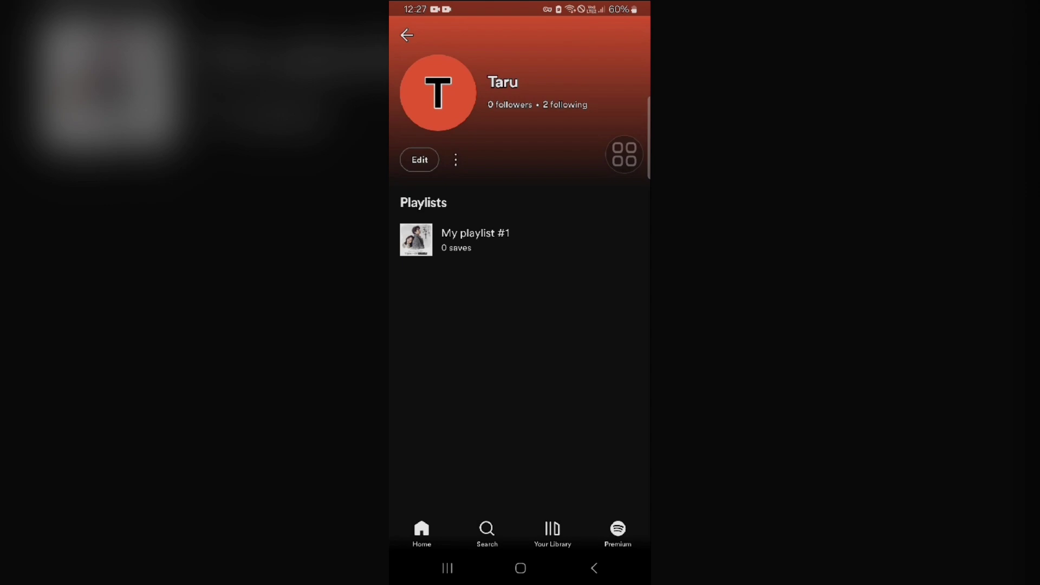
click(455, 159)
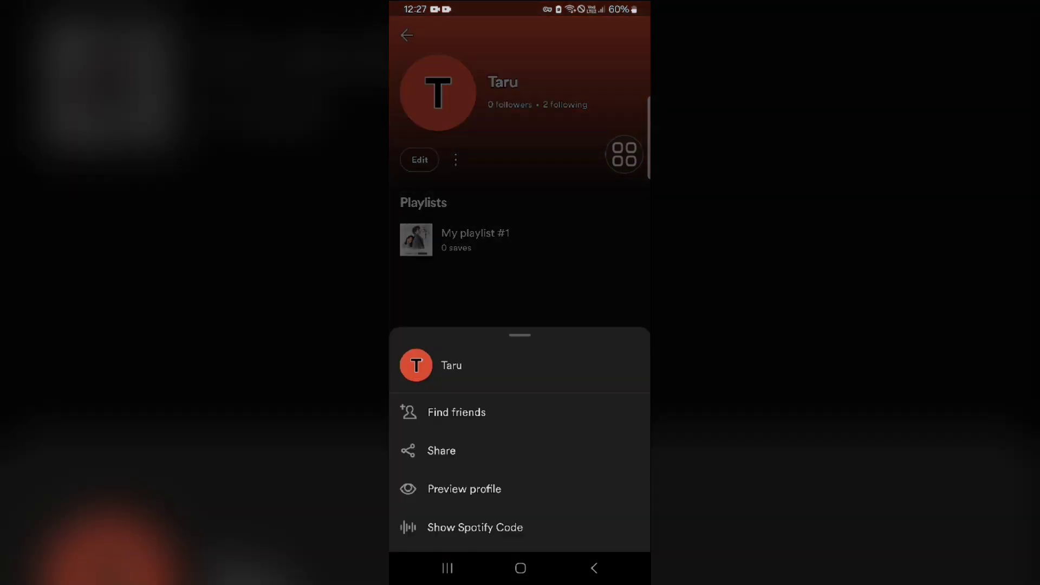
key(Escape)
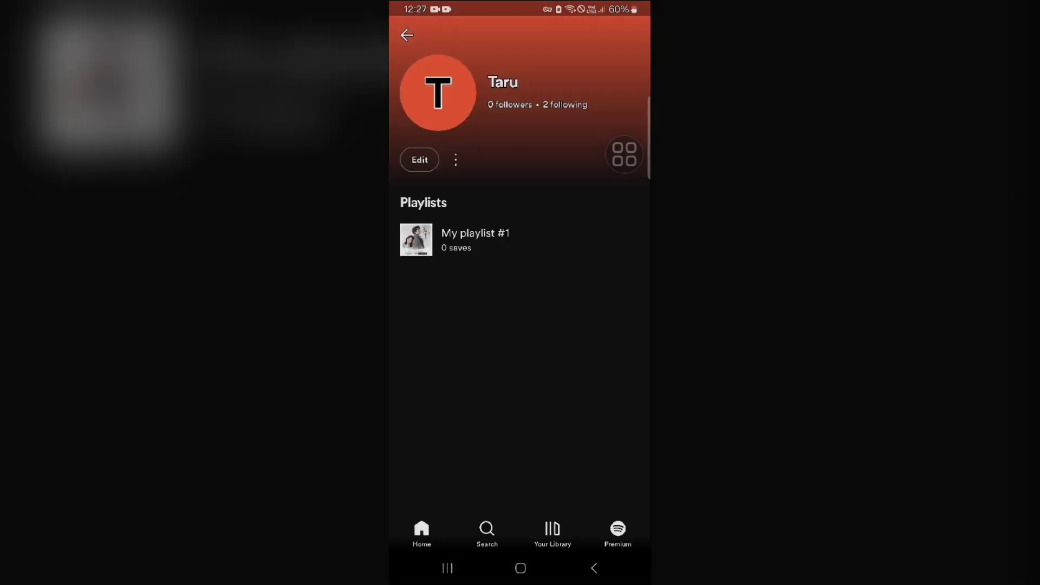
click(420, 160)
key(Escape)
key(Escape)
click(411, 54)
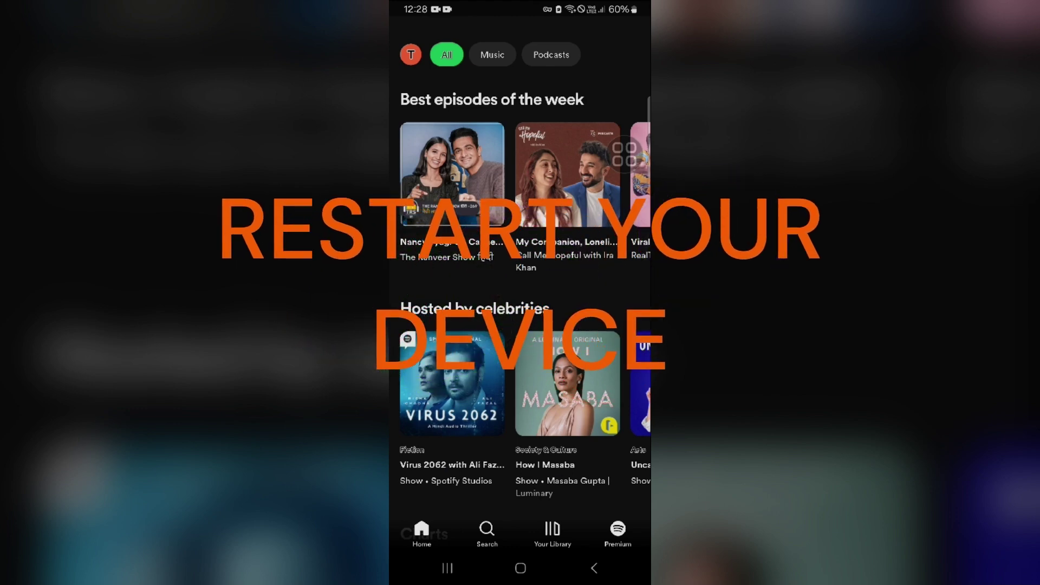
- Bring up the phone's power menu with its restart option, then dismiss it
click(520, 568)
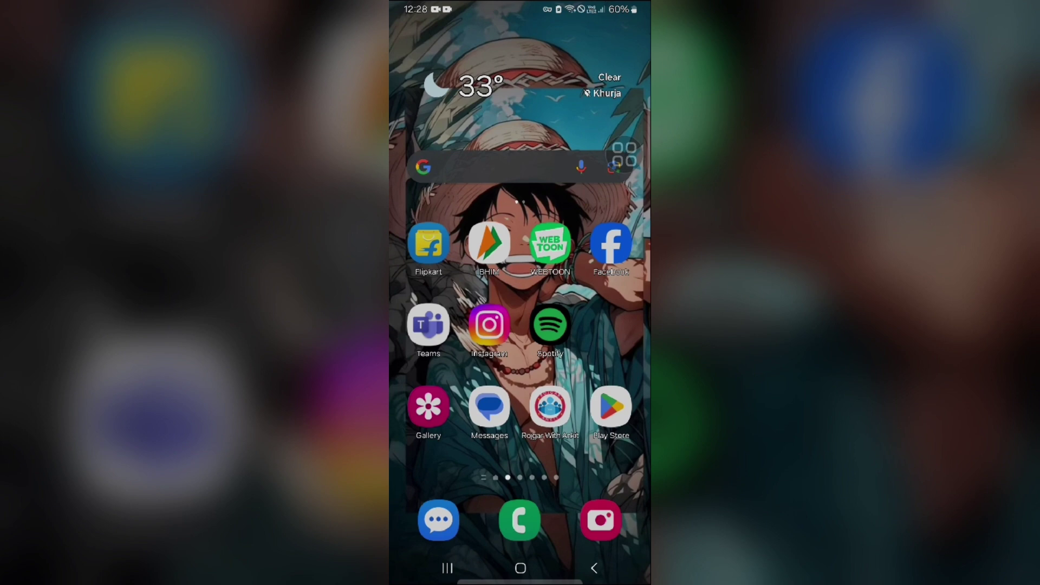
key(XF86PowerOff)
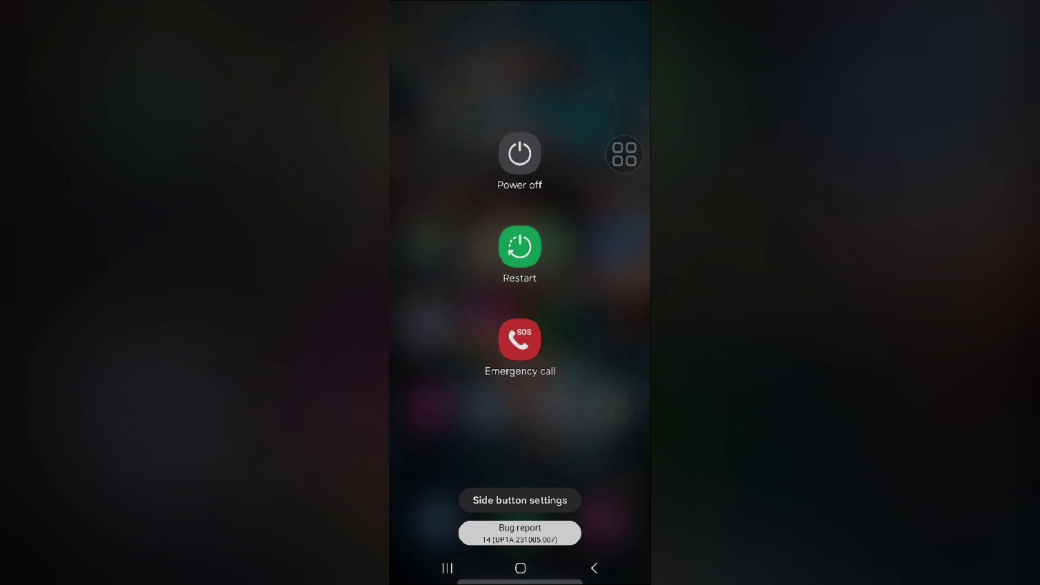
click(594, 568)
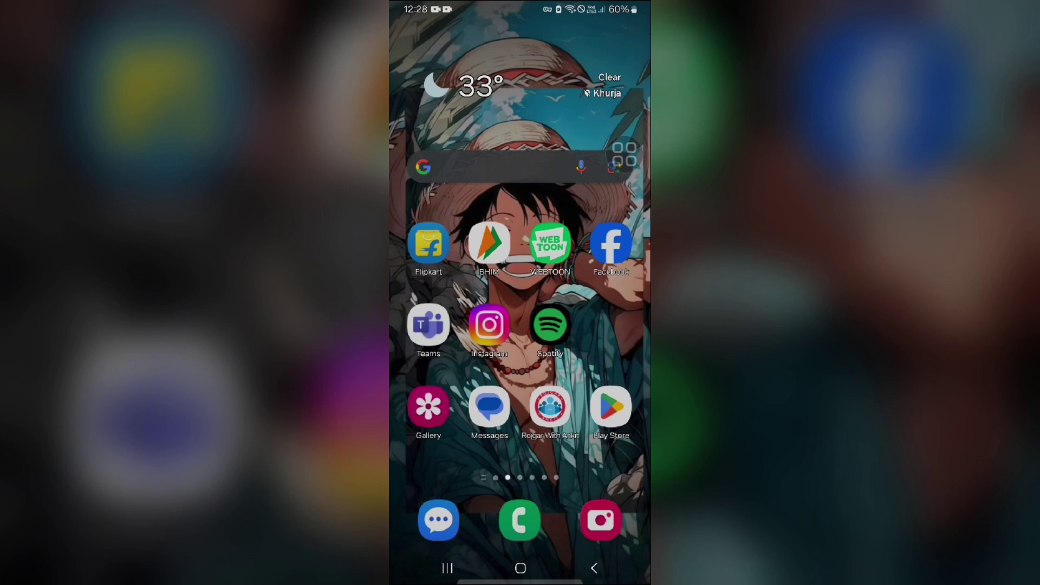
- Search Google for 'net speed' and run the test: 28.2 Mbps down, 33.5 Mbps up
click(487, 167)
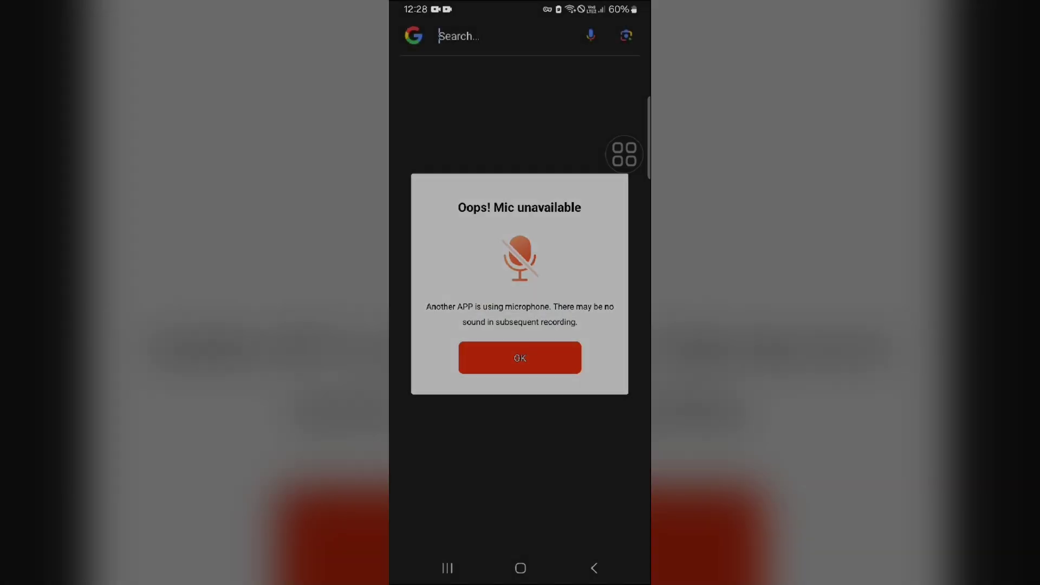
click(520, 358)
click(439, 36)
text(net s)
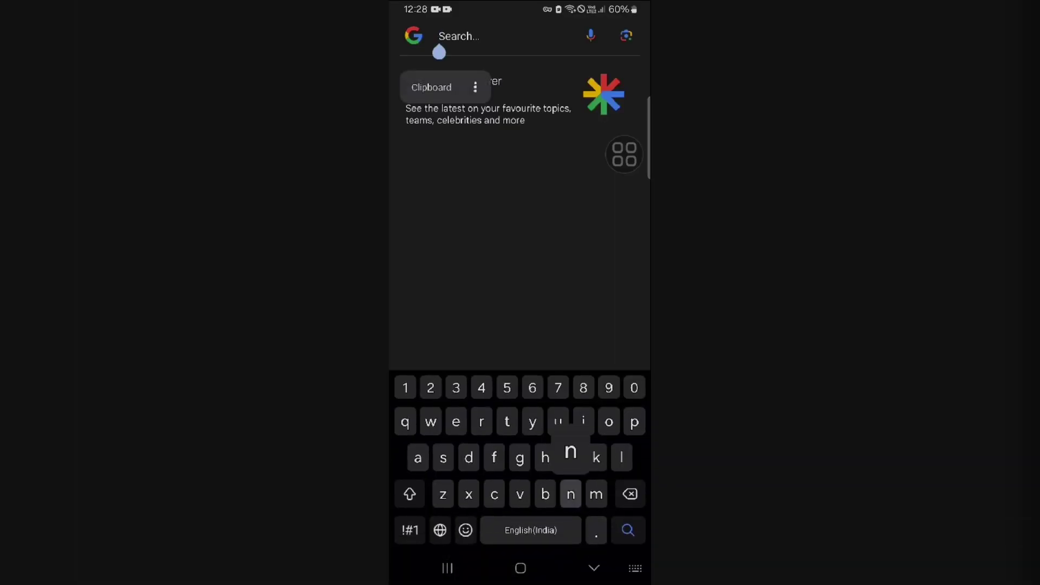
text(peed)
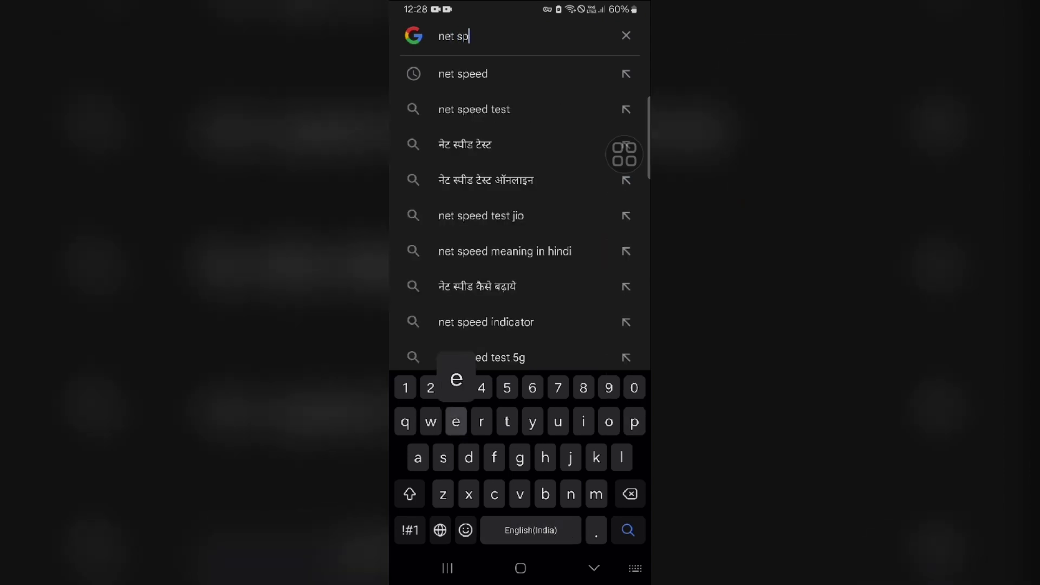
click(463, 73)
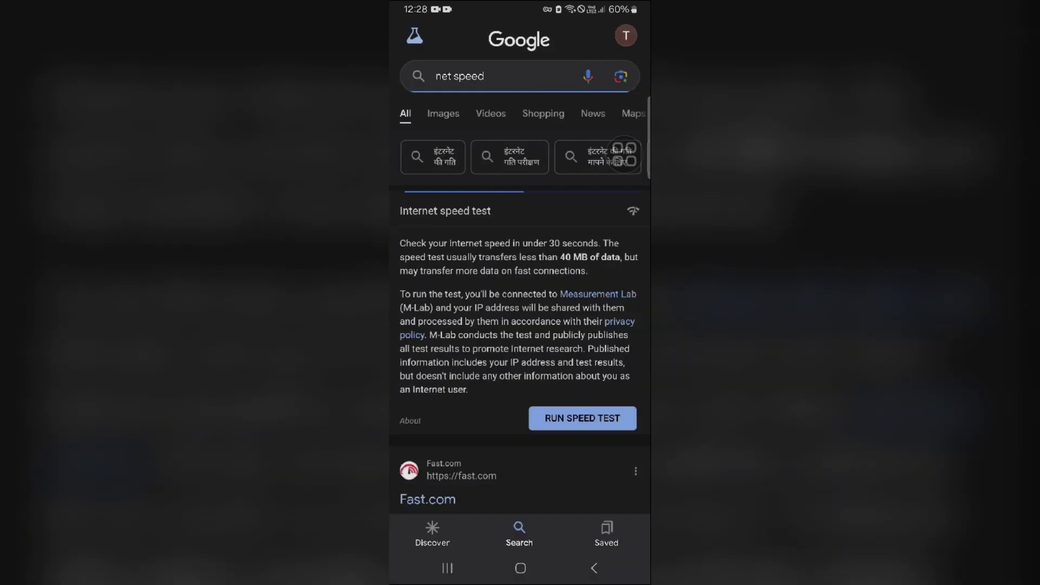
scroll(519, 271, down, 1)
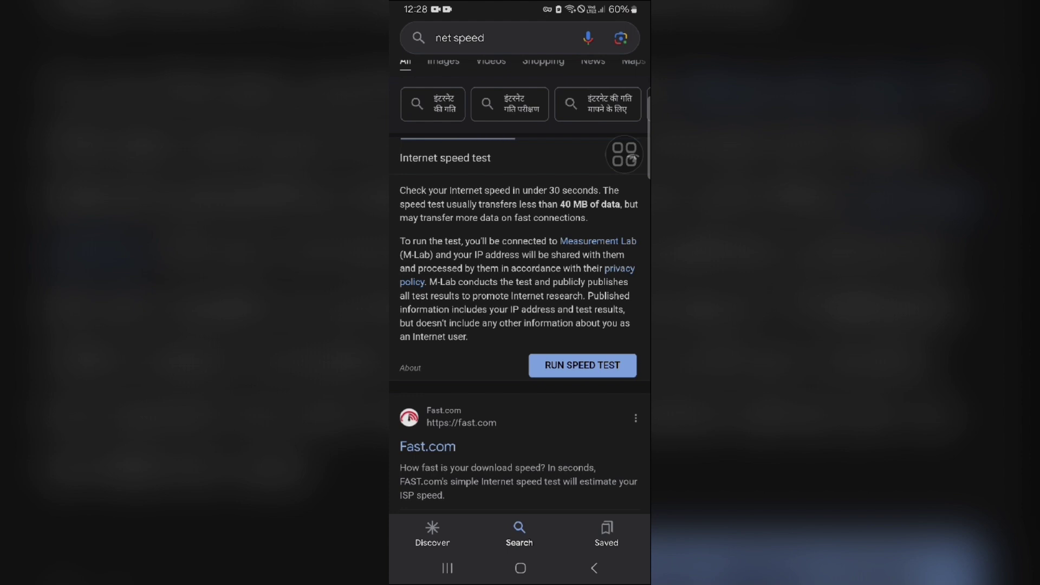
click(583, 365)
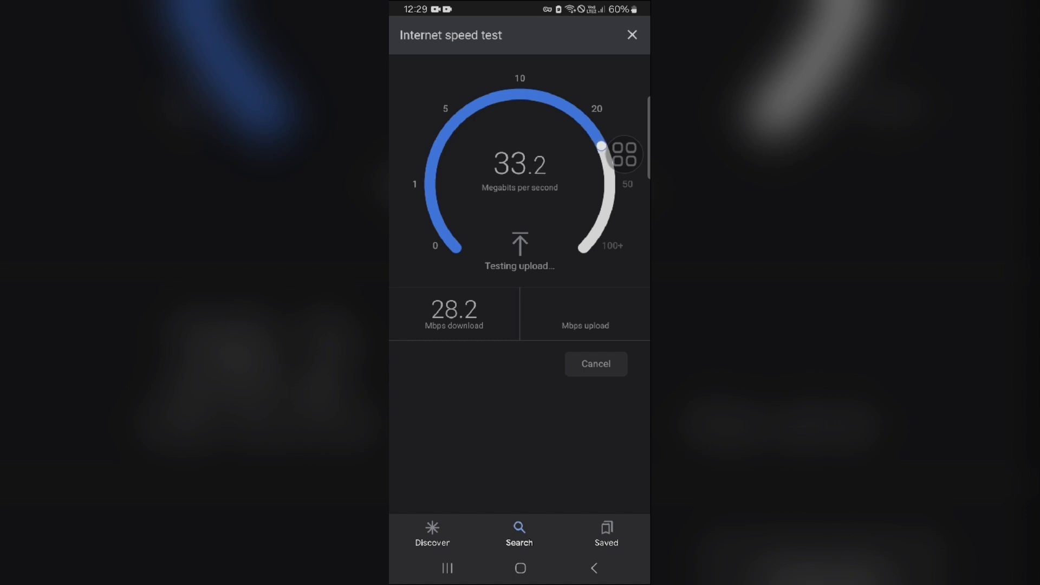
scroll(520, 217, down, 4)
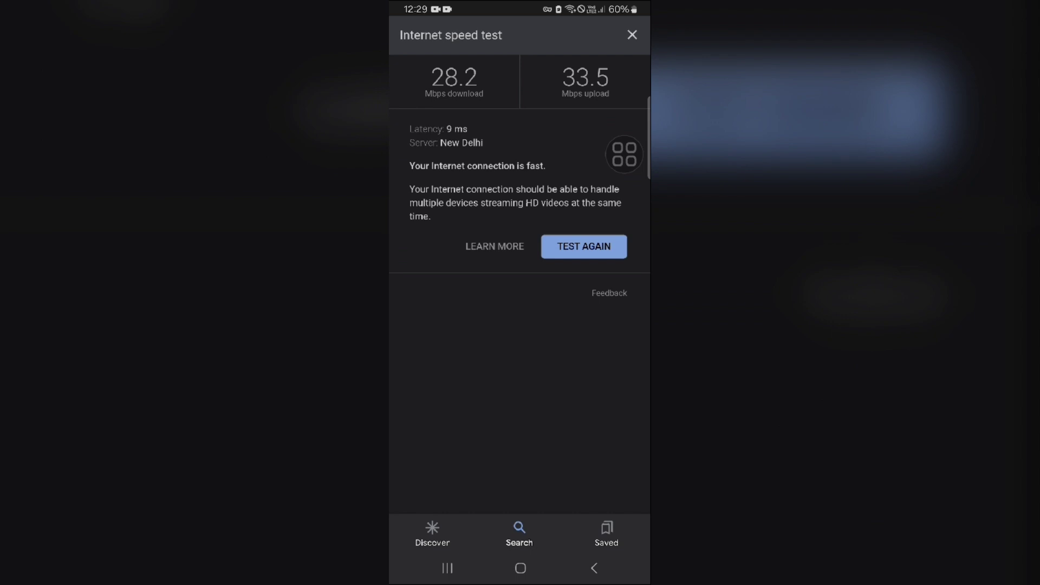
- Bring Spotify back and scroll its reloaded Home feed past the Big Hits! playlists
click(446, 567)
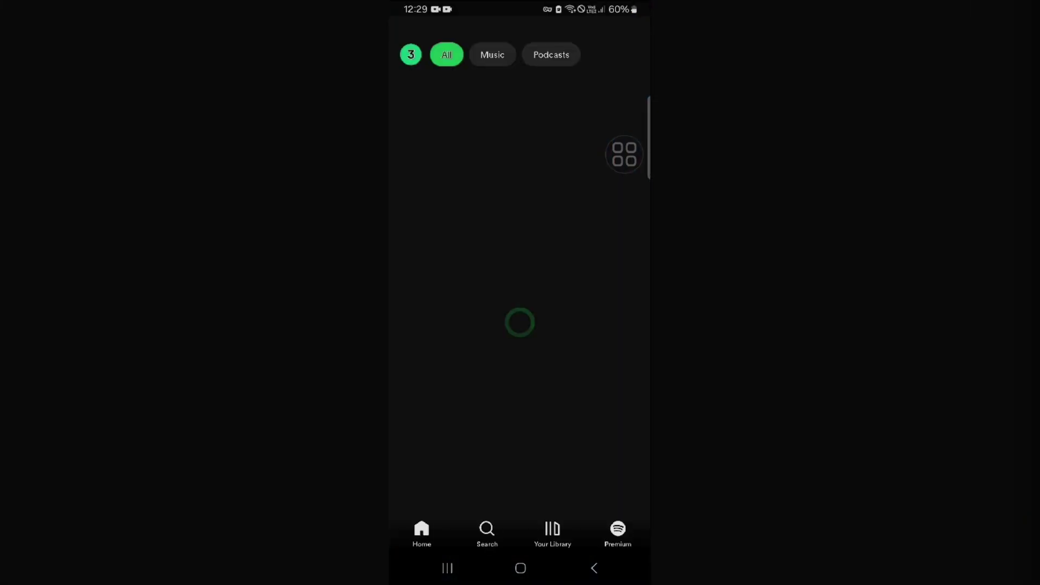
scroll(520, 325, down, 3)
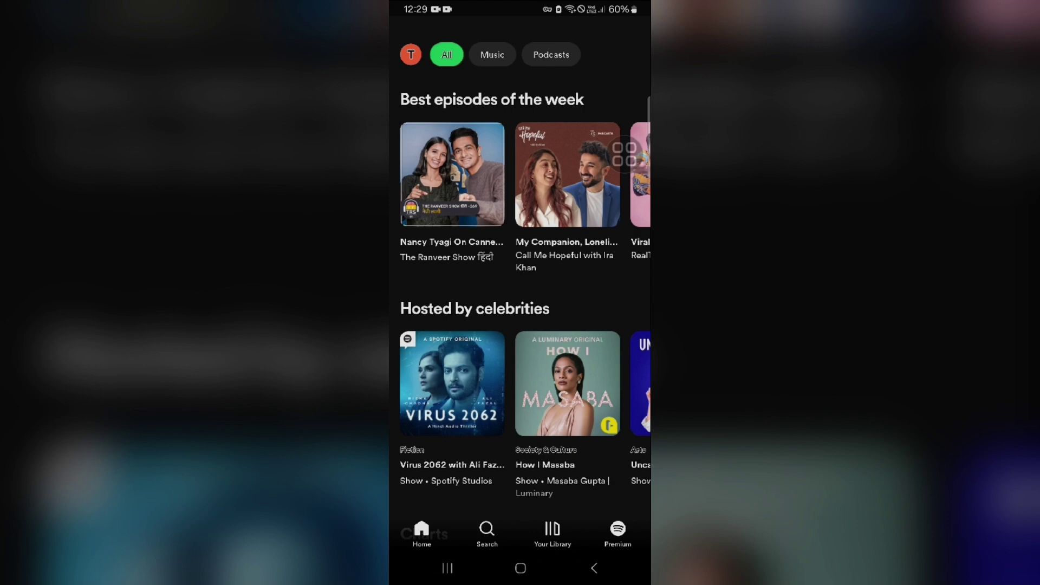
scroll(520, 292, down, 20)
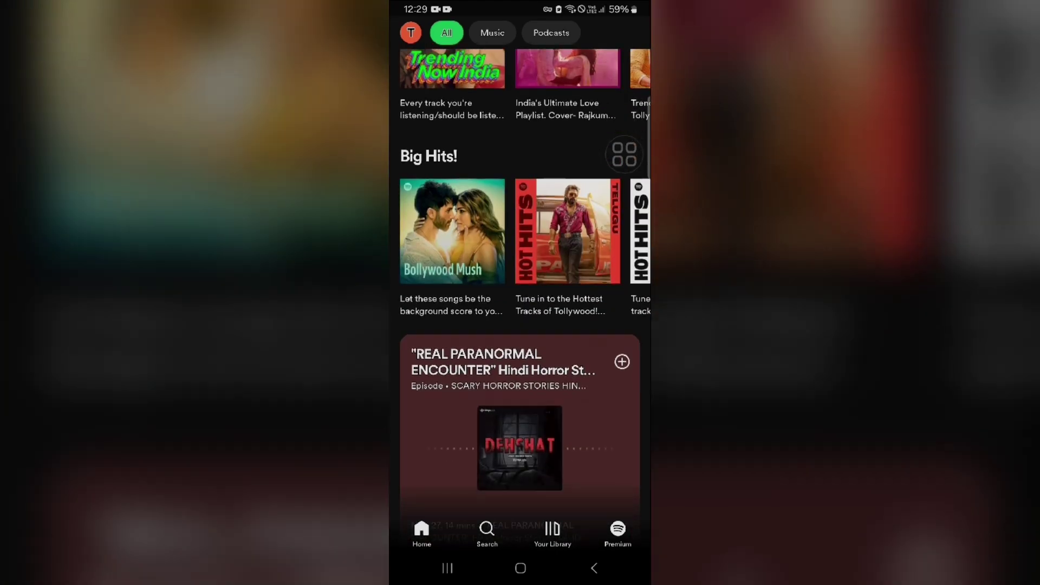